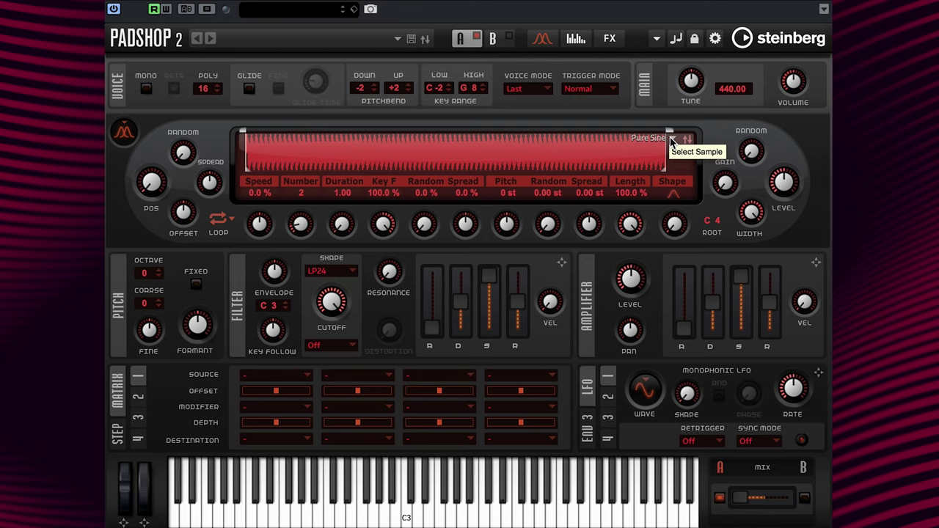
Load the Crystal Pad sample, and set the grain duration to 200 with 3 grains
{"action": "left_click", "coordinate": [670, 136]}
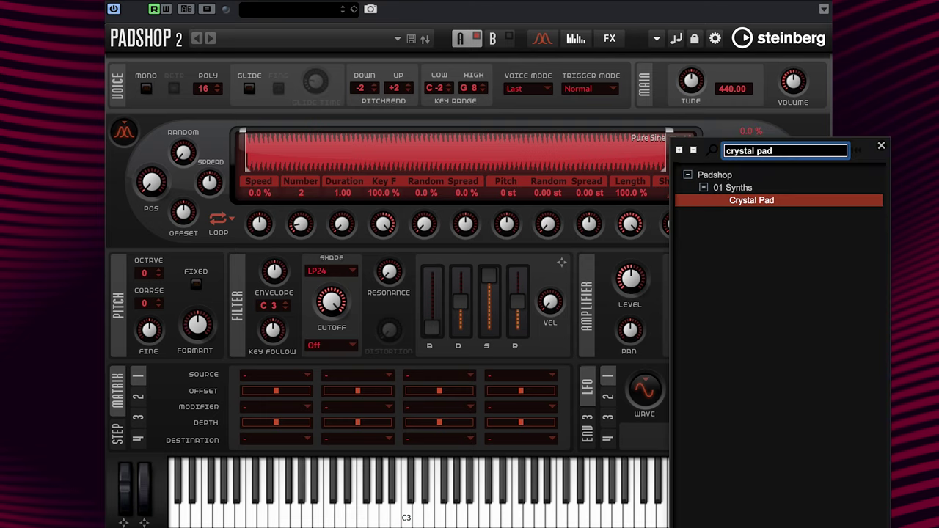
{"action": "double_click", "coordinate": [851, 205]}
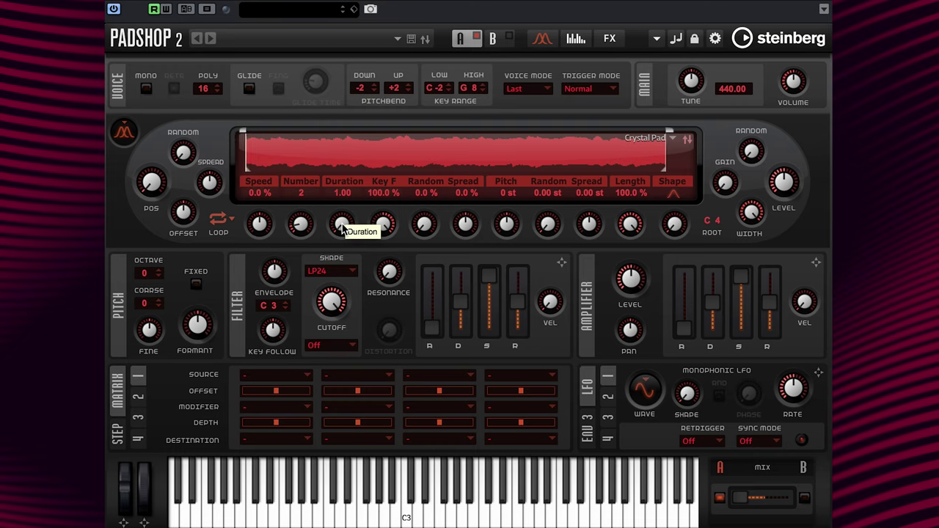
{"action": "scroll", "coordinate": [342, 225], "scroll_direction": "up", "scroll_amount": 10}
{"action": "scroll", "coordinate": [308, 229], "scroll_direction": "up", "scroll_amount": 1}
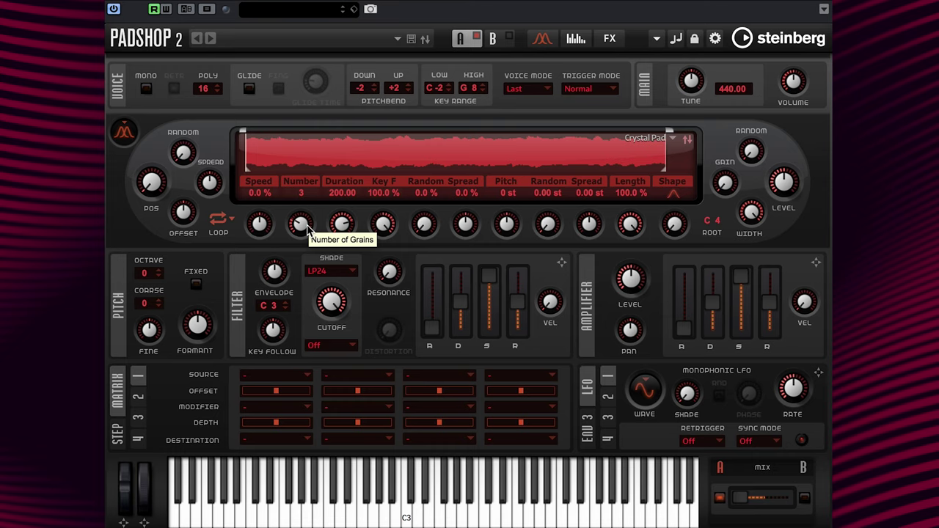
Set the grain position to the middle of the sample and raise the random position in stages past 30 %
{"action": "mouse_move", "coordinate": [151, 180]}
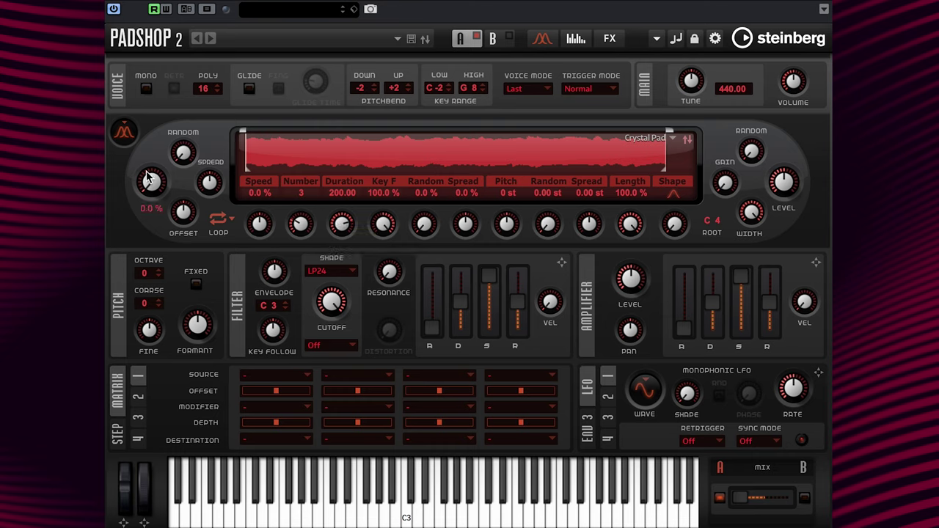
{"action": "scroll", "coordinate": [150, 181], "scroll_direction": "up", "scroll_amount": 10}
{"action": "mouse_move", "coordinate": [183, 152]}
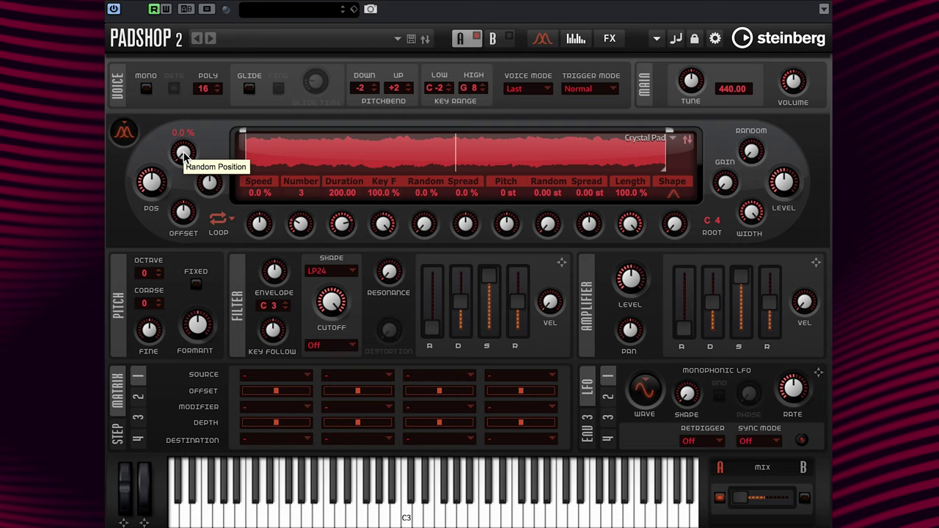
{"action": "scroll", "coordinate": [183, 154], "scroll_direction": "up", "scroll_amount": 4}
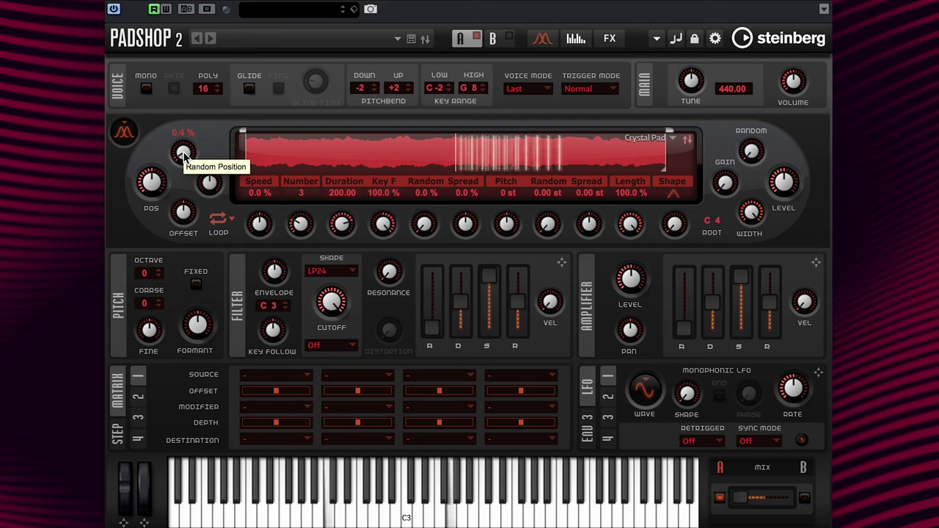
{"action": "scroll", "coordinate": [183, 154], "scroll_direction": "up", "scroll_amount": 10}
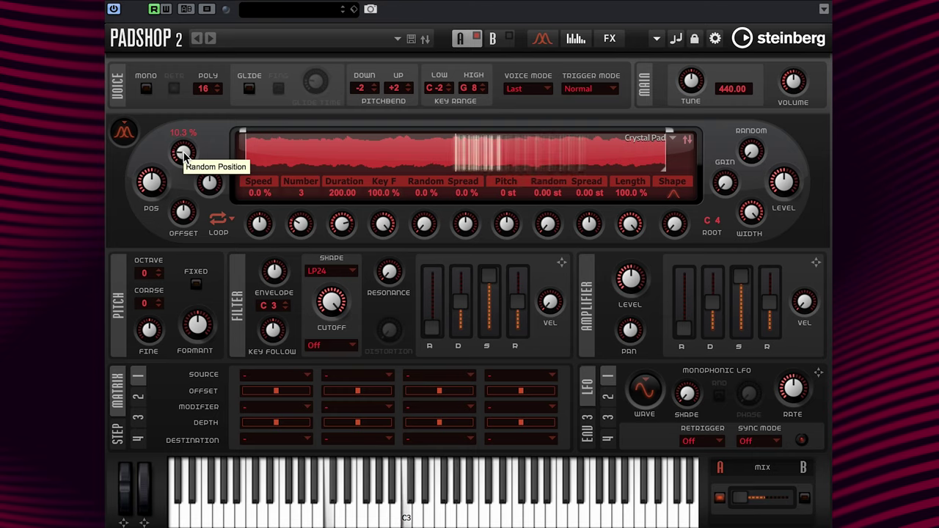
{"action": "scroll", "coordinate": [184, 154], "scroll_direction": "up", "scroll_amount": 12}
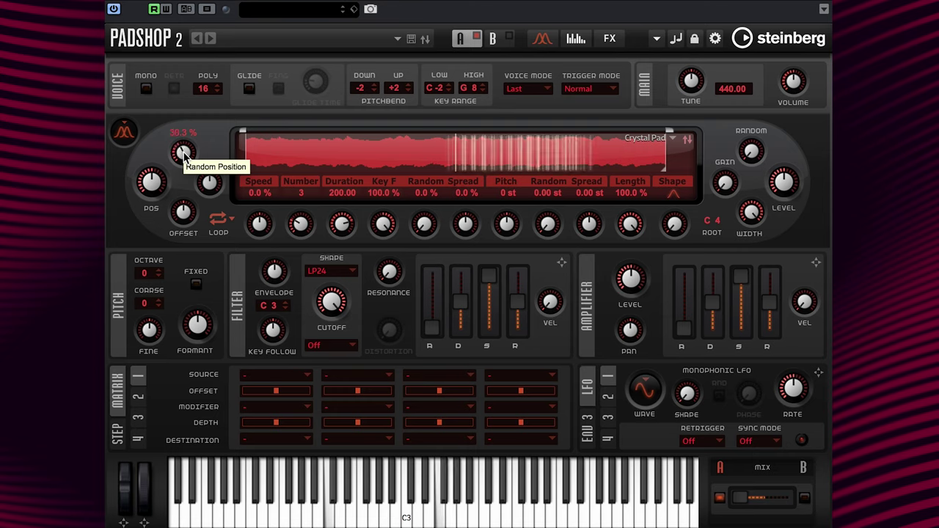
{"action": "scroll", "coordinate": [184, 155], "scroll_direction": "up", "scroll_amount": 18}
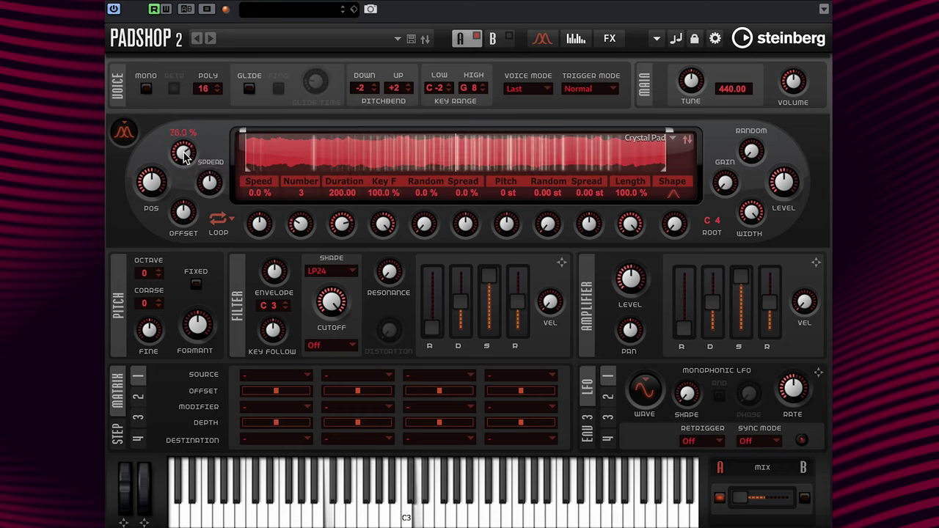
Lower the random position through 60 % to 10 %, and settle it at 22 %
{"action": "scroll", "coordinate": [183, 156], "scroll_direction": "down", "scroll_amount": 3}
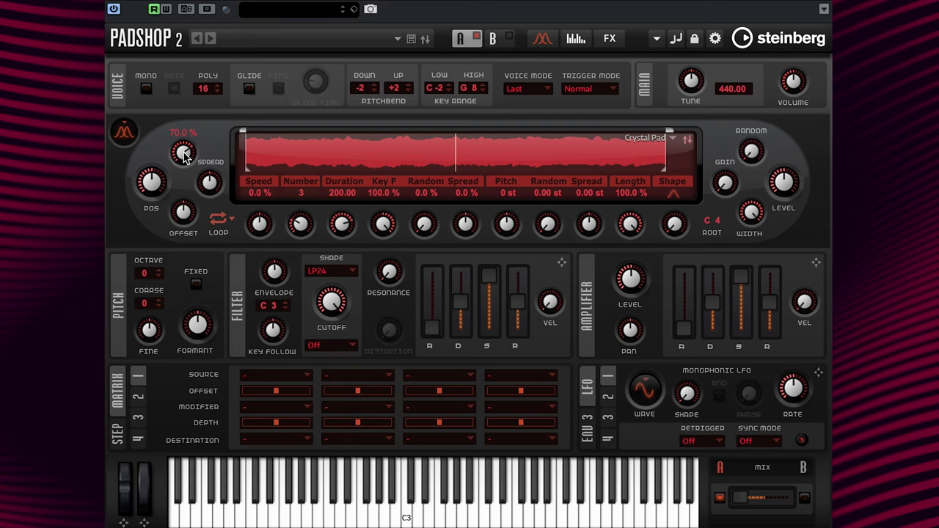
{"action": "scroll", "coordinate": [185, 156], "scroll_direction": "down", "scroll_amount": 2}
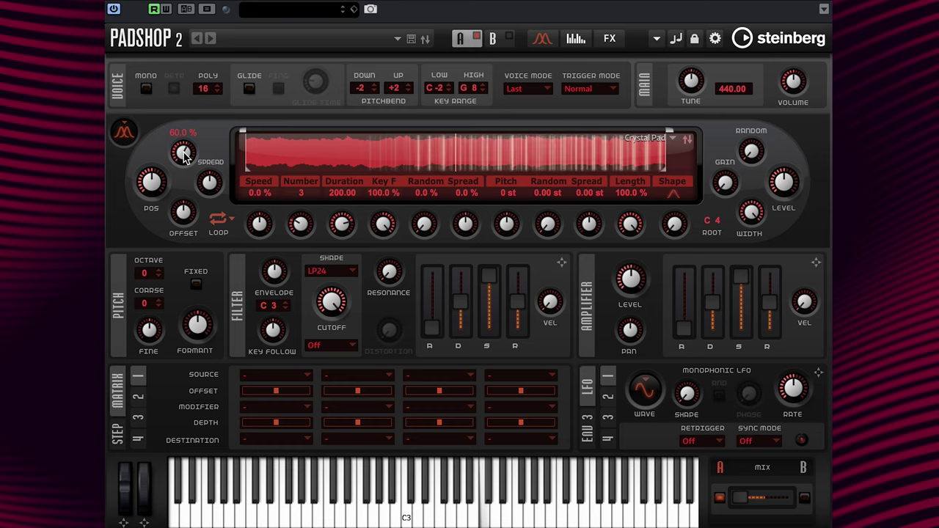
{"action": "scroll", "coordinate": [185, 156], "scroll_direction": "down", "scroll_amount": 8}
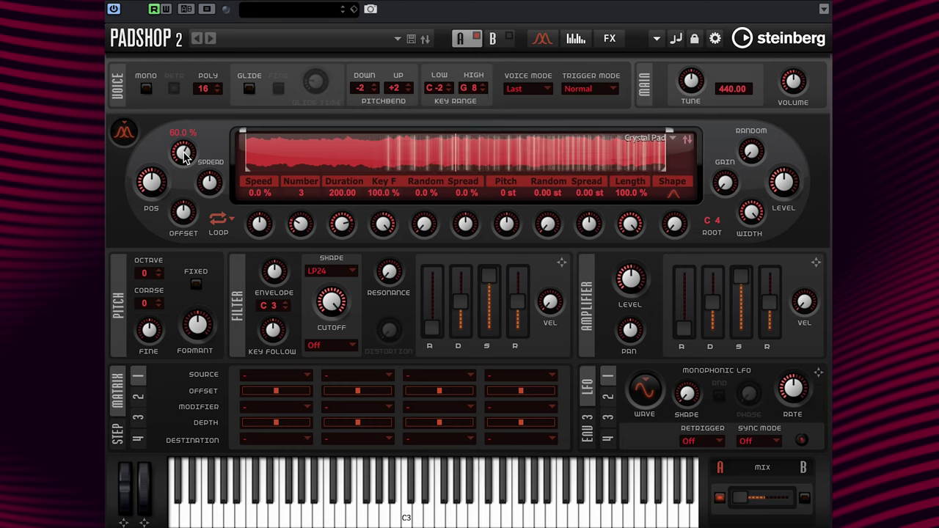
{"action": "scroll", "coordinate": [184, 157], "scroll_direction": "down", "scroll_amount": 1}
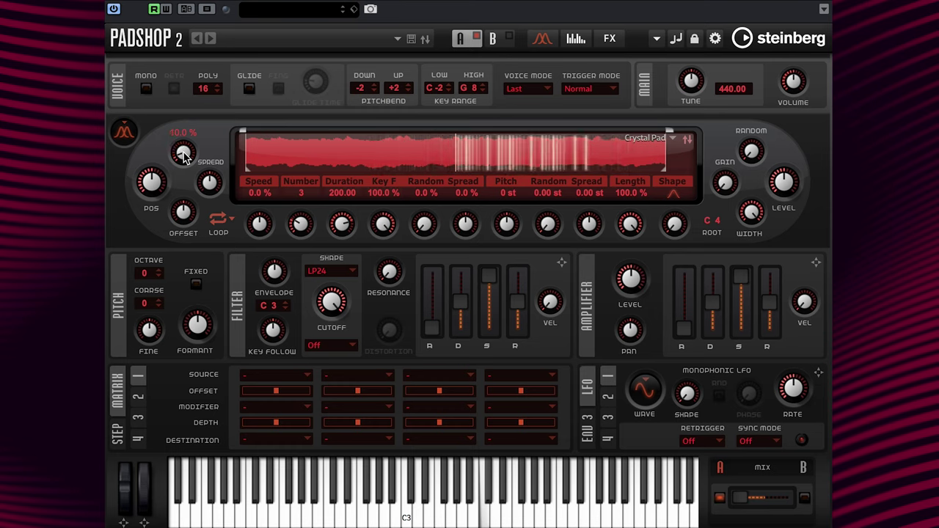
{"action": "scroll", "coordinate": [185, 156], "scroll_direction": "down", "scroll_amount": 10}
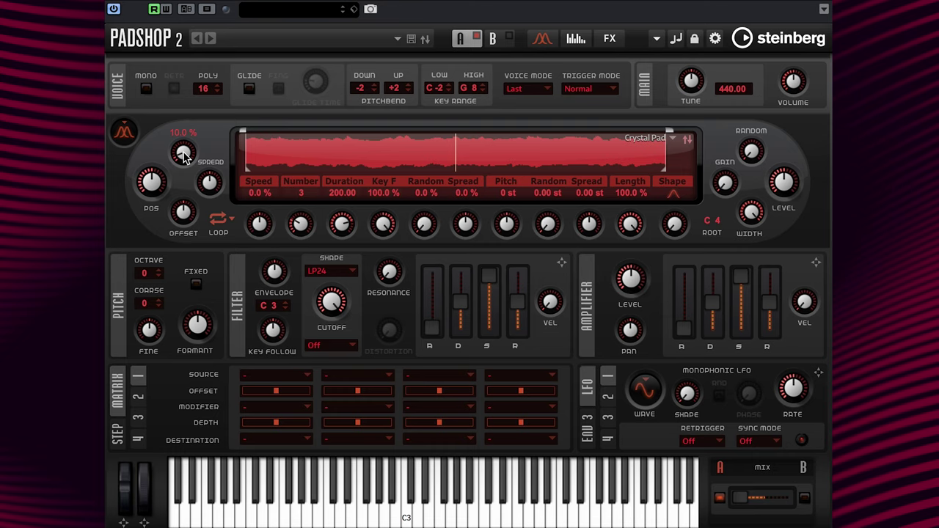
{"action": "scroll", "coordinate": [184, 157], "scroll_direction": "up", "scroll_amount": 4}
Try the grain duration key follow at -100 % and 0 %, and reset it to 100 %
{"action": "scroll", "coordinate": [383, 223], "scroll_direction": "down", "scroll_amount": 20}
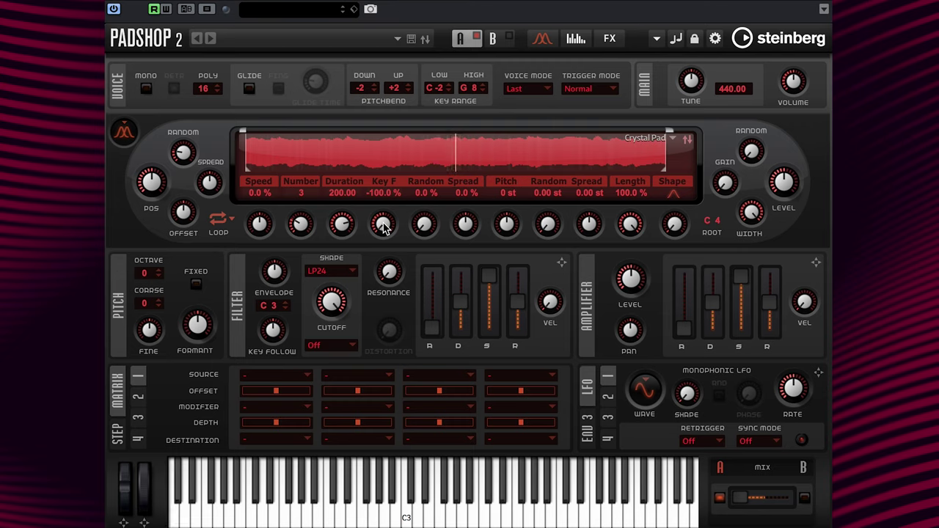
{"action": "left_click", "coordinate": [383, 225], "text": "ctrl"}
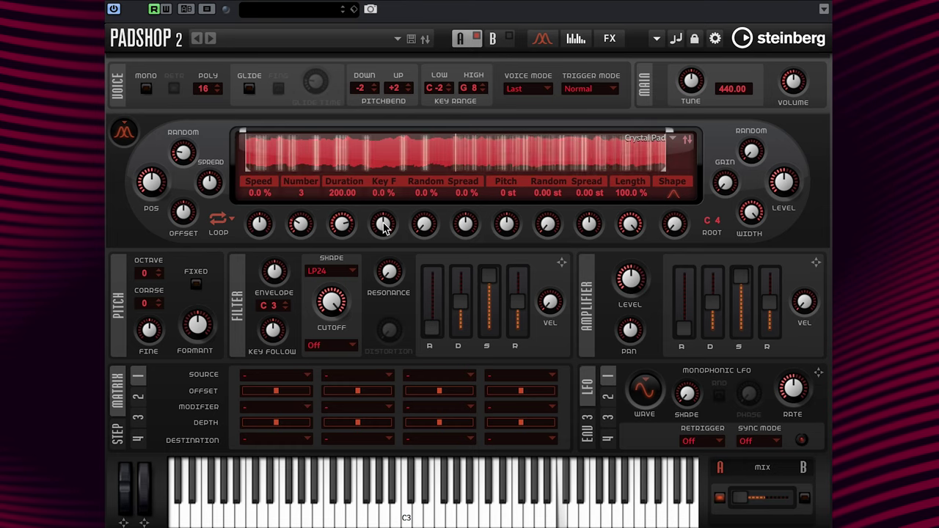
{"action": "left_click", "coordinate": [383, 224], "text": "ctrl"}
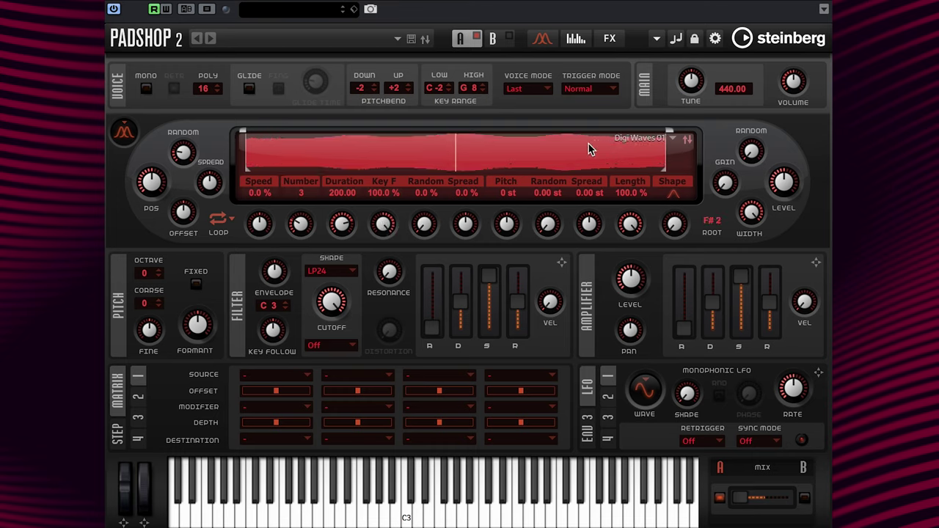
Set the grain duration to 85 and the number of grains to 2
{"action": "left_click", "coordinate": [339, 221], "text": "ctrl"}
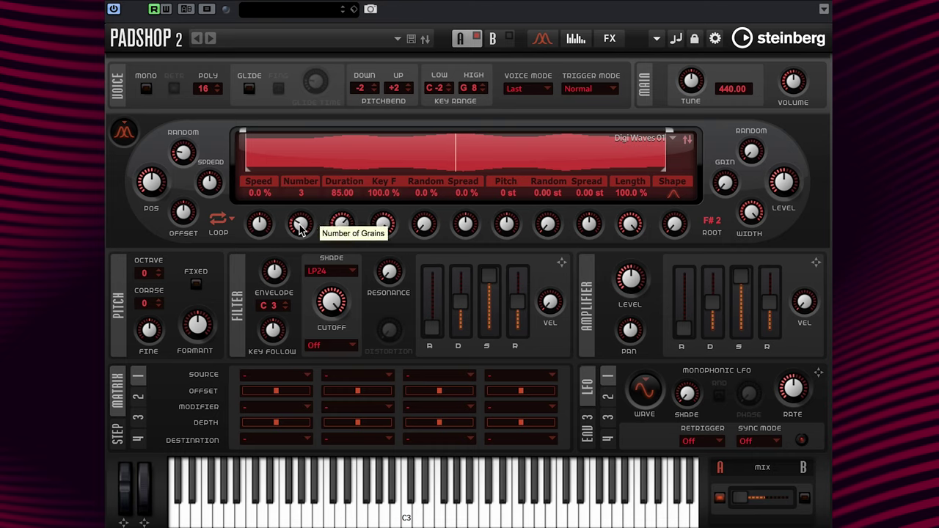
{"action": "scroll", "coordinate": [299, 229], "scroll_direction": "down", "scroll_amount": 1}
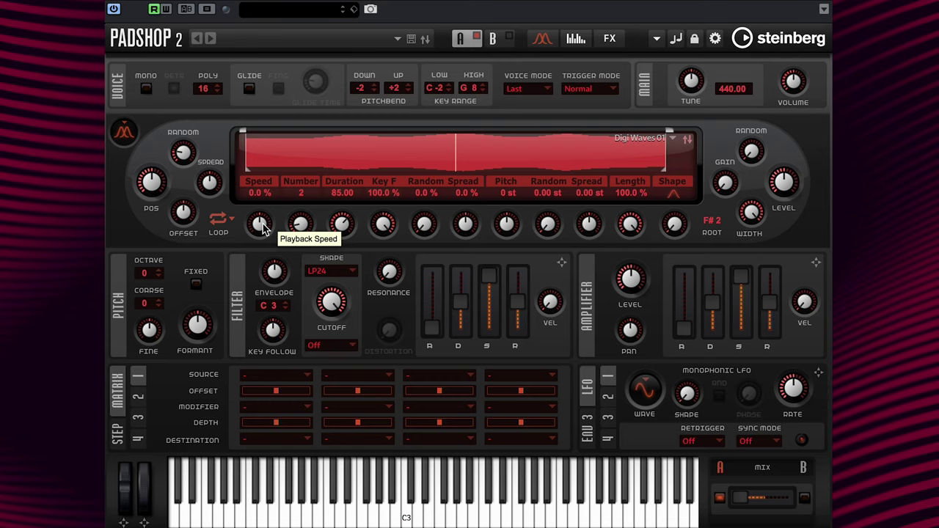
{"action": "mouse_move", "coordinate": [186, 157]}
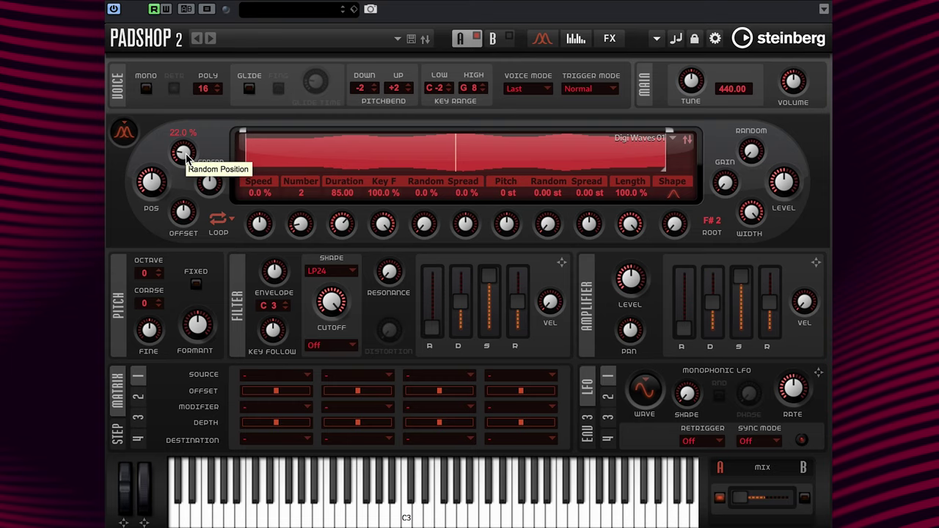
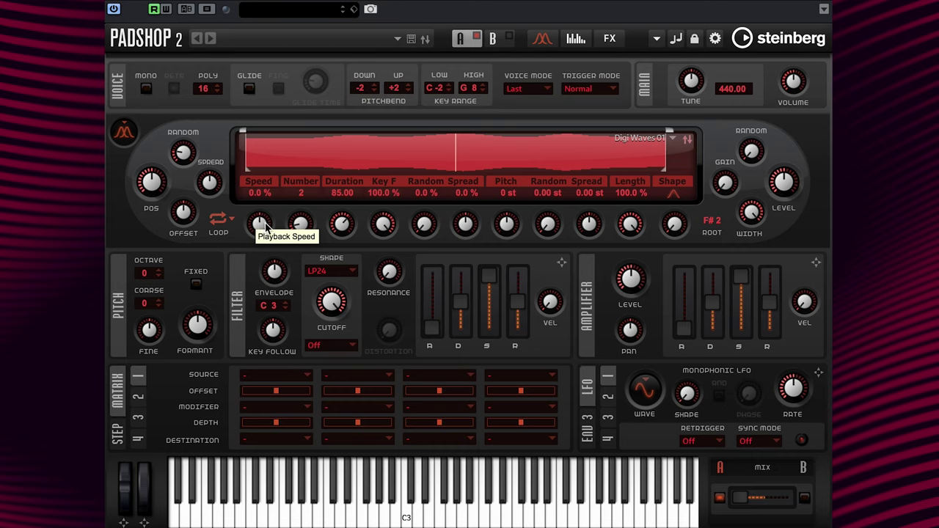
Sweep the playback speed up to 200 %, and bring it down to 10 %
{"action": "scroll", "coordinate": [265, 228], "scroll_direction": "up", "scroll_amount": 10}
{"action": "scroll", "coordinate": [265, 224], "scroll_direction": "up", "scroll_amount": 8}
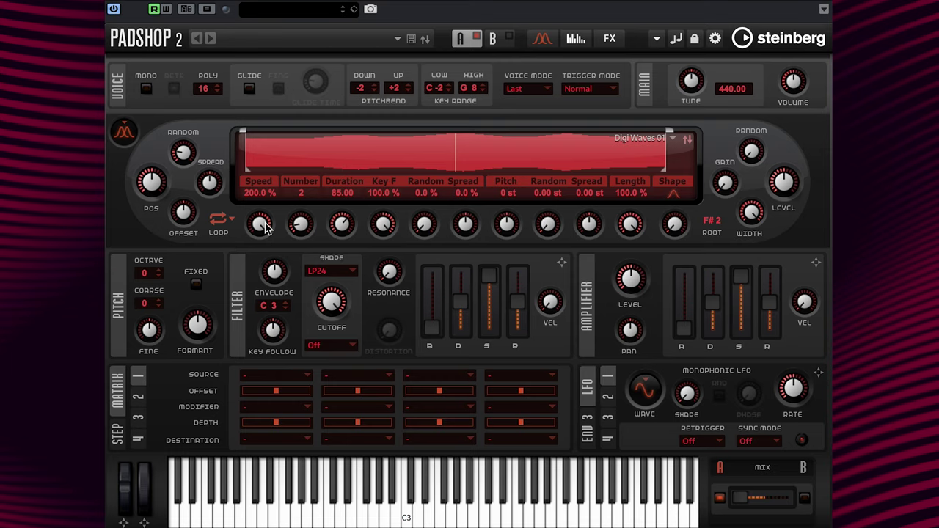
{"action": "scroll", "coordinate": [265, 229], "scroll_direction": "down", "scroll_amount": 5}
{"action": "scroll", "coordinate": [266, 228], "scroll_direction": "down", "scroll_amount": 5}
{"action": "left_click_drag", "start_coordinate": [266, 229], "coordinate": [265, 220]}
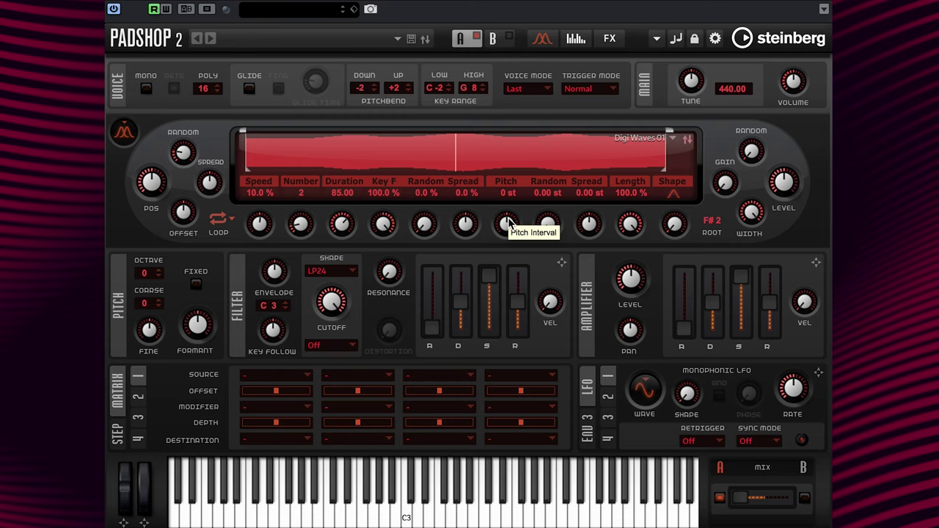
Audition different pitch intervals and pitch random amounts from 12 st to 0.15 st, and reset both to 0 st
{"action": "scroll", "coordinate": [508, 224], "scroll_direction": "down", "scroll_amount": 12}
{"action": "scroll", "coordinate": [509, 220], "scroll_direction": "up", "scroll_amount": 17}
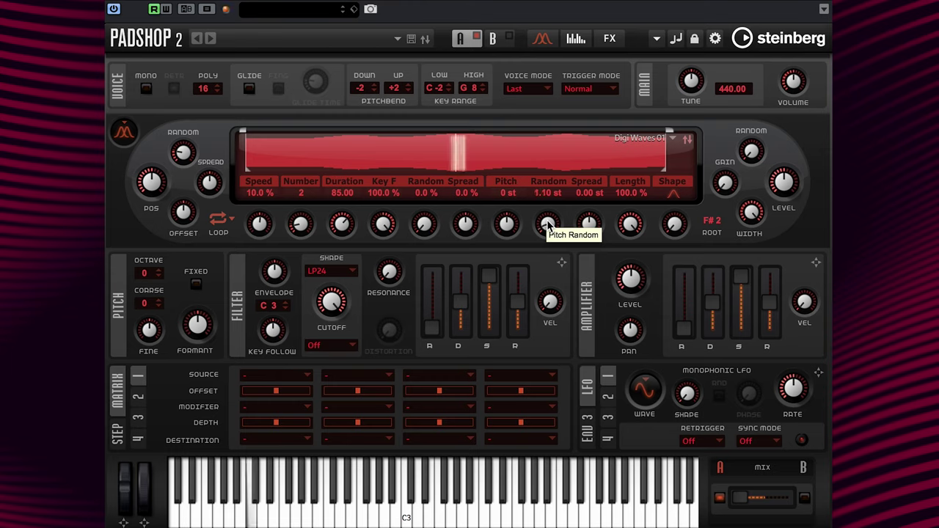
{"action": "scroll", "coordinate": [548, 224], "scroll_direction": "up", "scroll_amount": 5}
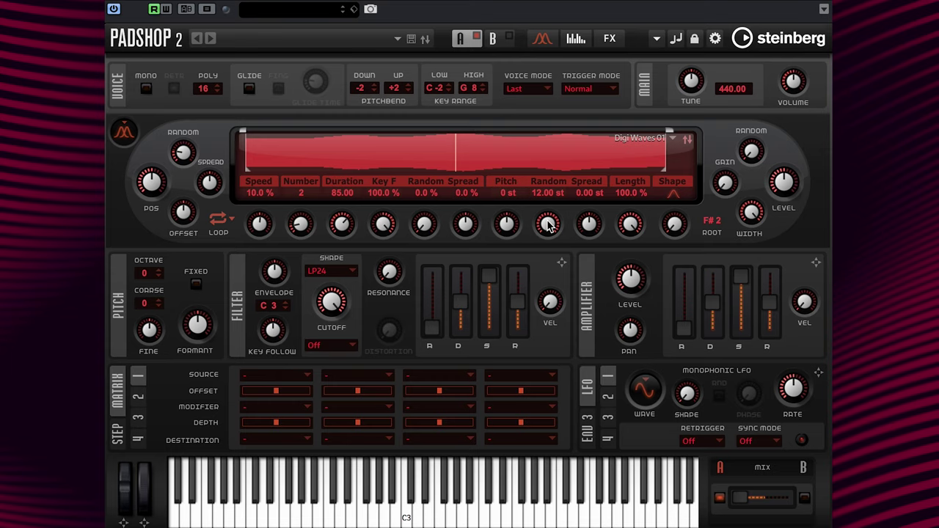
{"action": "scroll", "coordinate": [549, 226], "scroll_direction": "down", "scroll_amount": 5}
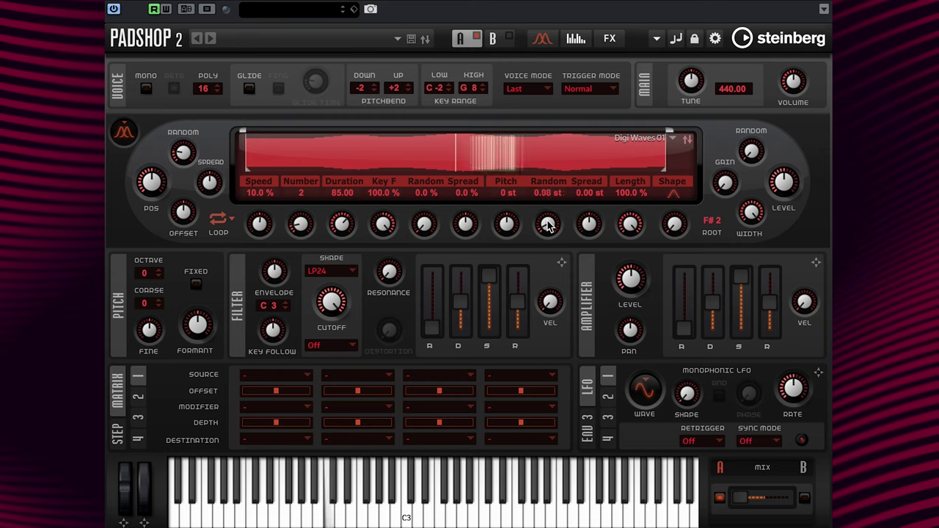
{"action": "scroll", "coordinate": [548, 226], "scroll_direction": "down", "scroll_amount": 5}
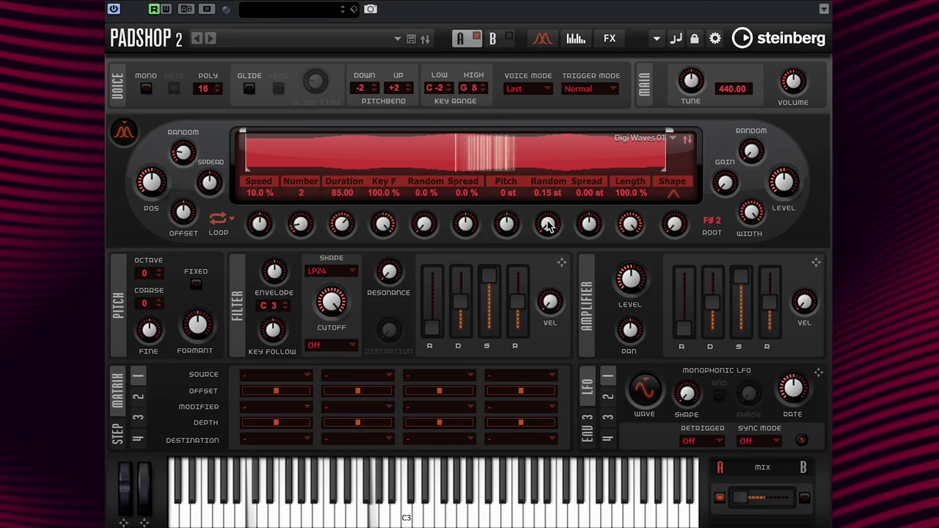
{"action": "left_click", "coordinate": [549, 226], "text": "ctrl"}
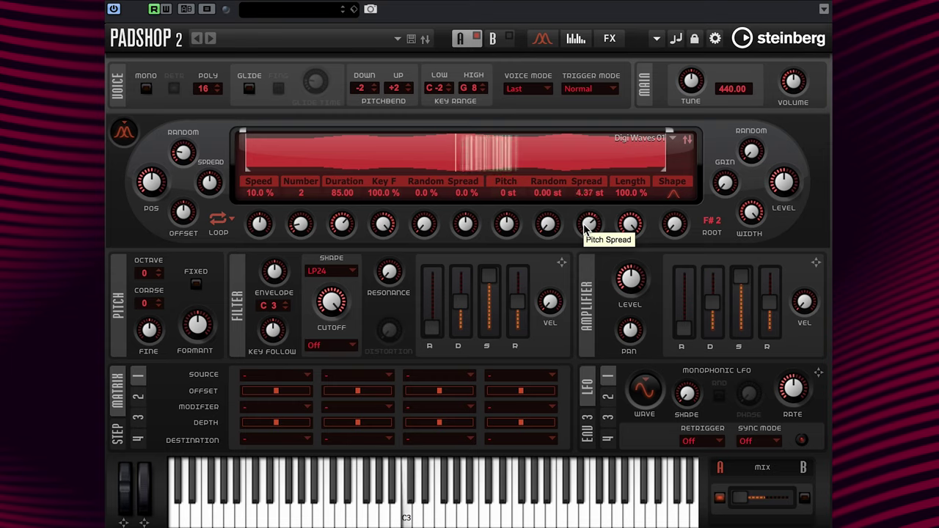
Audition the pitch spread at 12 st and down to about -11.3 st, and reset it to 0 st
{"action": "scroll", "coordinate": [585, 230], "scroll_direction": "up", "scroll_amount": 5}
{"action": "scroll", "coordinate": [585, 229], "scroll_direction": "up", "scroll_amount": 5}
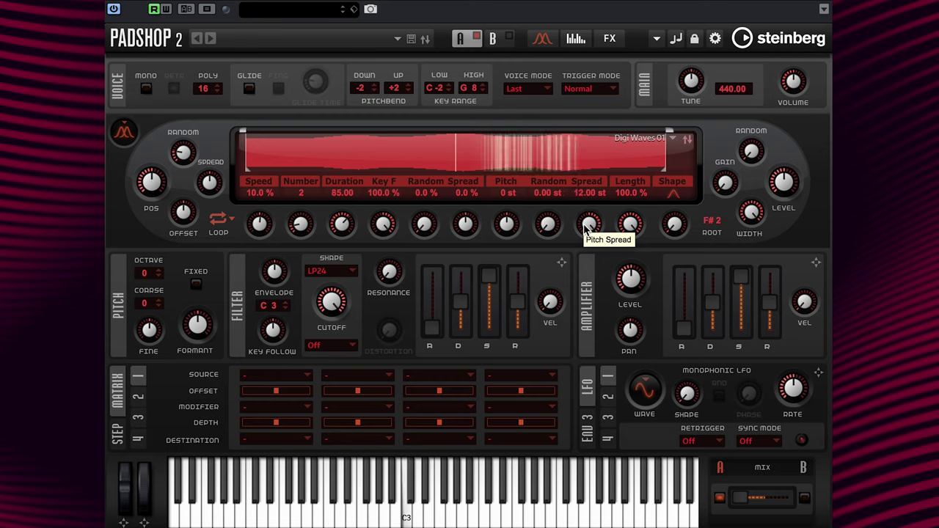
{"action": "scroll", "coordinate": [584, 229], "scroll_direction": "down", "scroll_amount": 10}
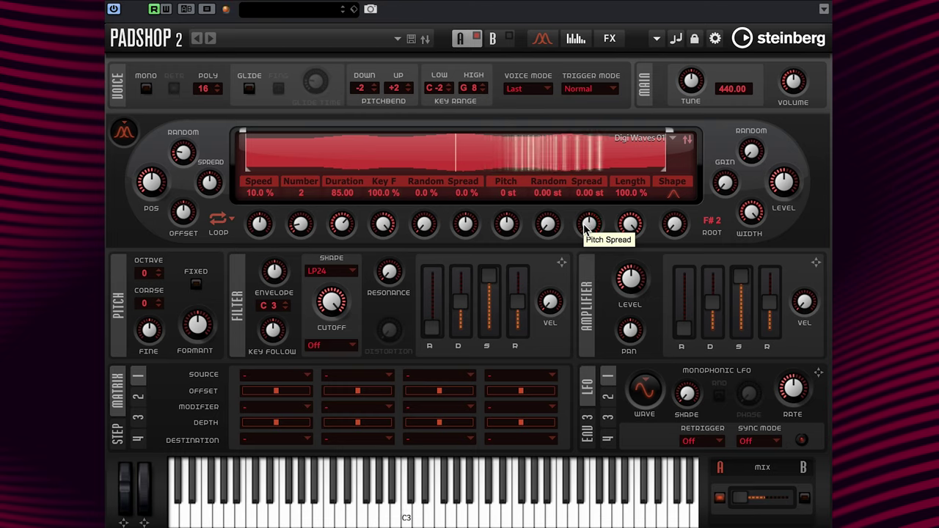
{"action": "scroll", "coordinate": [584, 230], "scroll_direction": "down", "scroll_amount": 5}
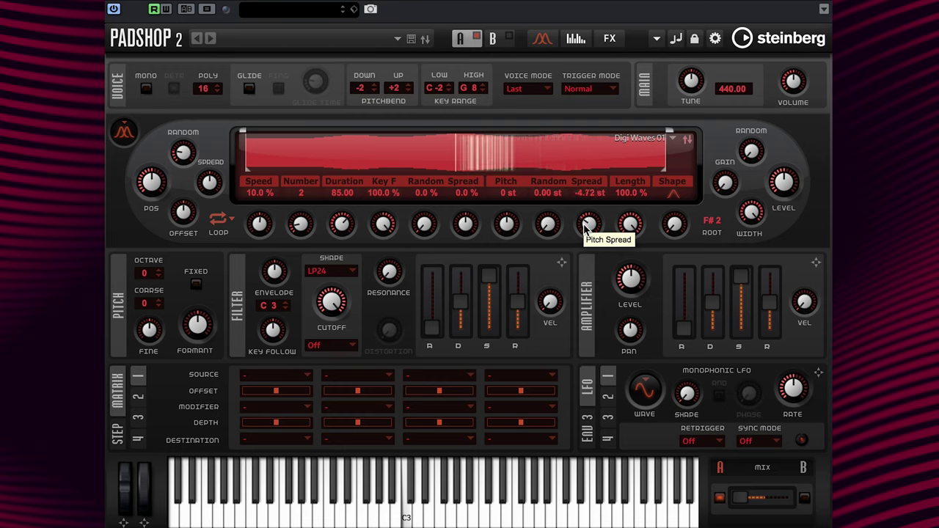
{"action": "scroll", "coordinate": [585, 230], "scroll_direction": "down", "scroll_amount": 2}
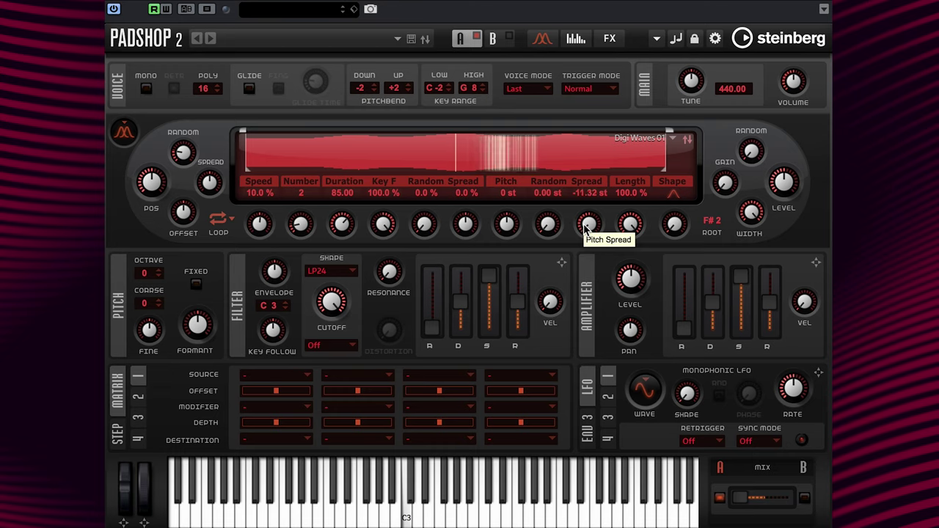
{"action": "left_click", "coordinate": [585, 230], "text": "ctrl"}
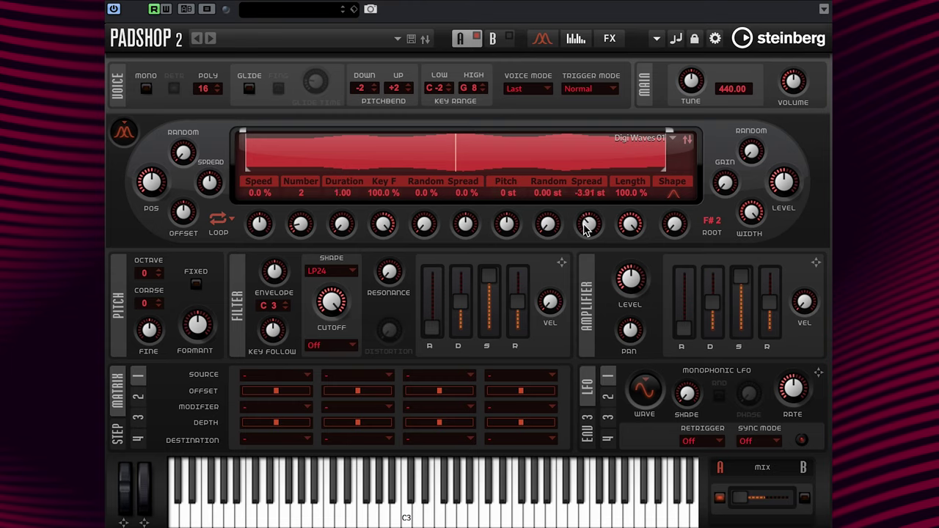
With the grain duration at 1, sweep the pitch spread from about -10.5 st up to 12 st and back down
{"action": "scroll", "coordinate": [584, 230], "scroll_direction": "up", "scroll_amount": 5}
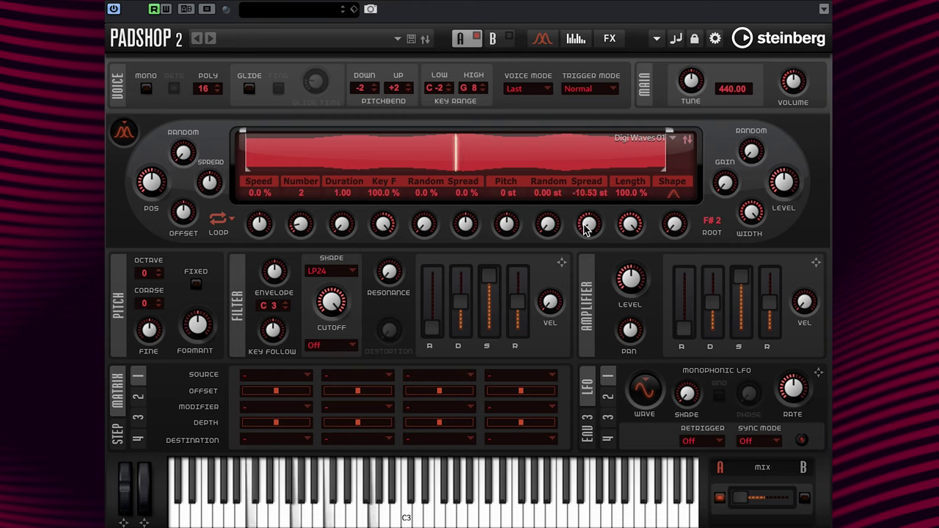
{"action": "scroll", "coordinate": [585, 230], "scroll_direction": "up", "scroll_amount": 12}
{"action": "scroll", "coordinate": [585, 230], "scroll_direction": "up", "scroll_amount": 12}
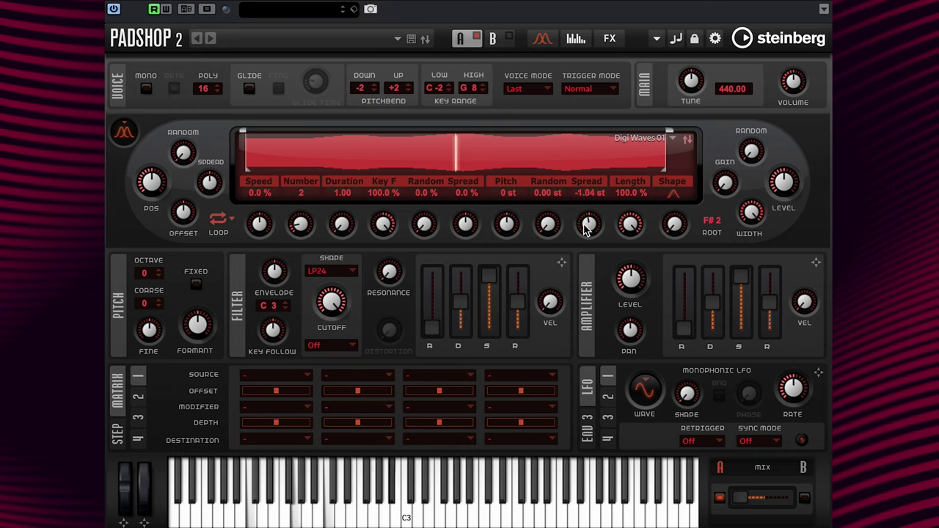
{"action": "scroll", "coordinate": [585, 230], "scroll_direction": "up", "scroll_amount": 9}
{"action": "scroll", "coordinate": [585, 230], "scroll_direction": "up", "scroll_amount": 14}
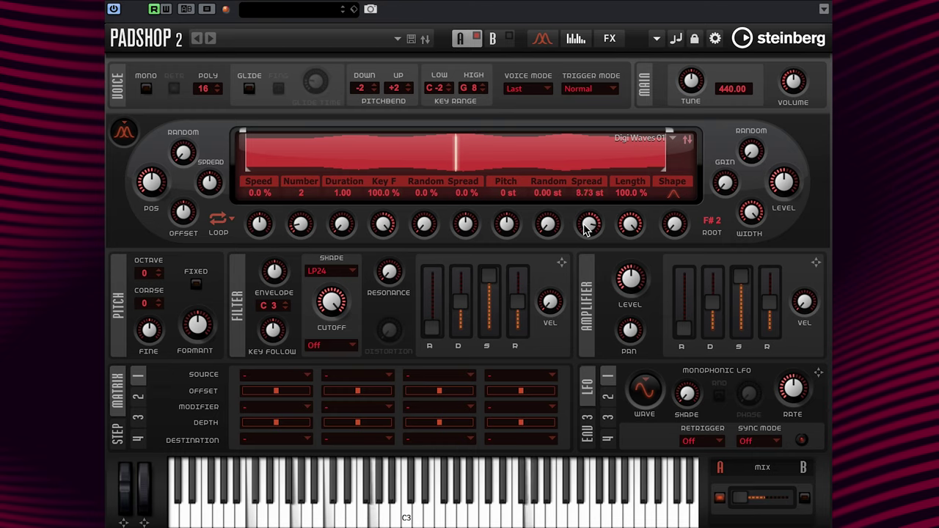
{"action": "scroll", "coordinate": [585, 229], "scroll_direction": "up", "scroll_amount": 3}
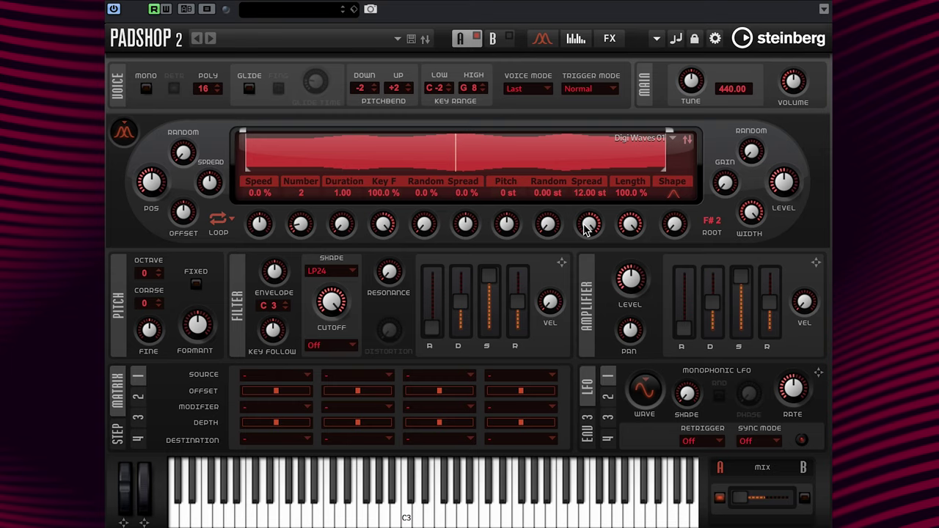
{"action": "scroll", "coordinate": [585, 229], "scroll_direction": "down", "scroll_amount": 10}
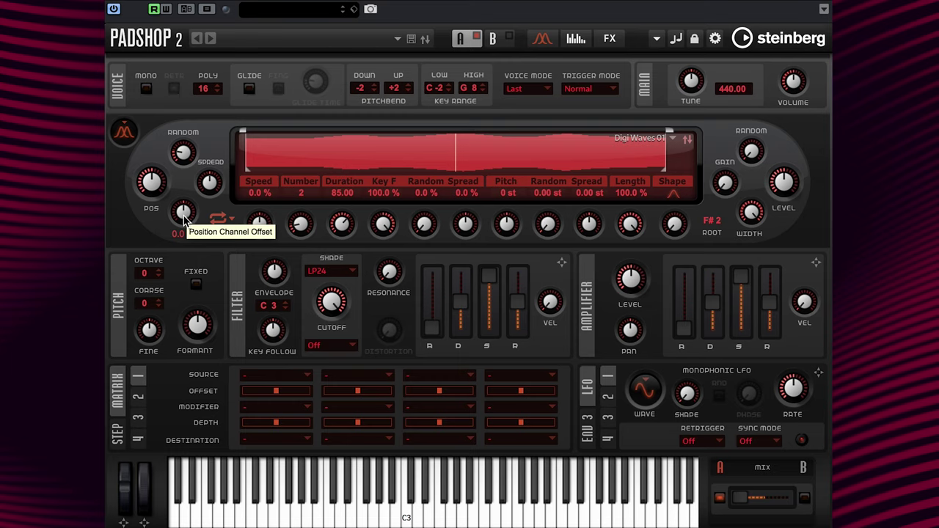
Raise the position channel offset to about 60 % and start lowering it again
{"action": "scroll", "coordinate": [184, 219], "scroll_direction": "up", "scroll_amount": 10}
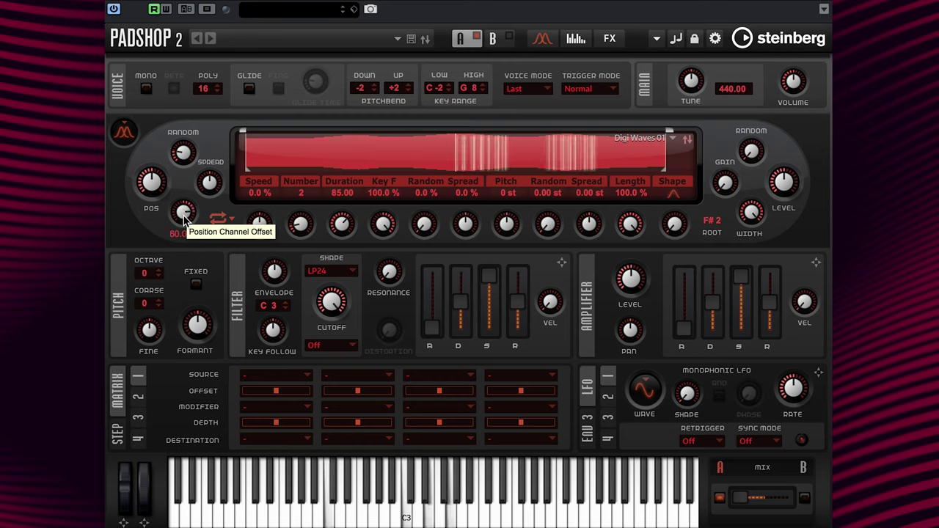
{"action": "scroll", "coordinate": [184, 219], "scroll_direction": "down", "scroll_amount": 20}
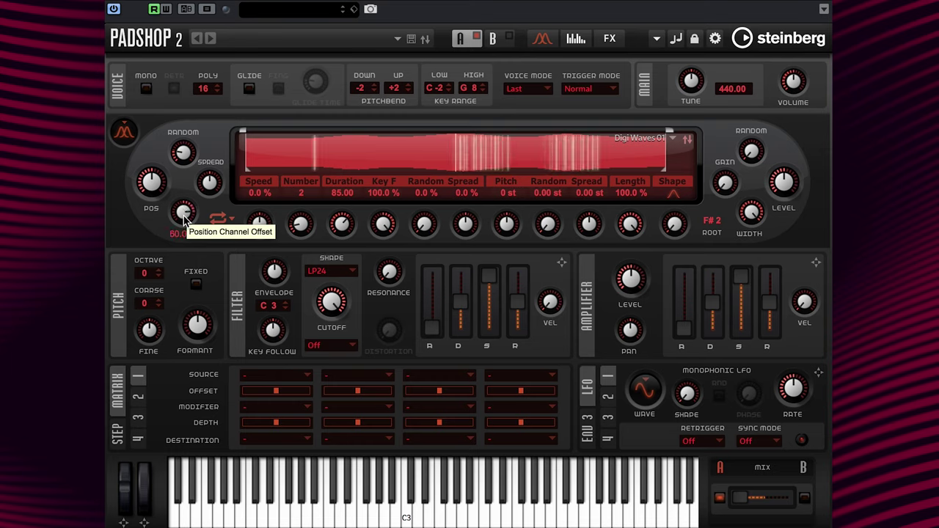